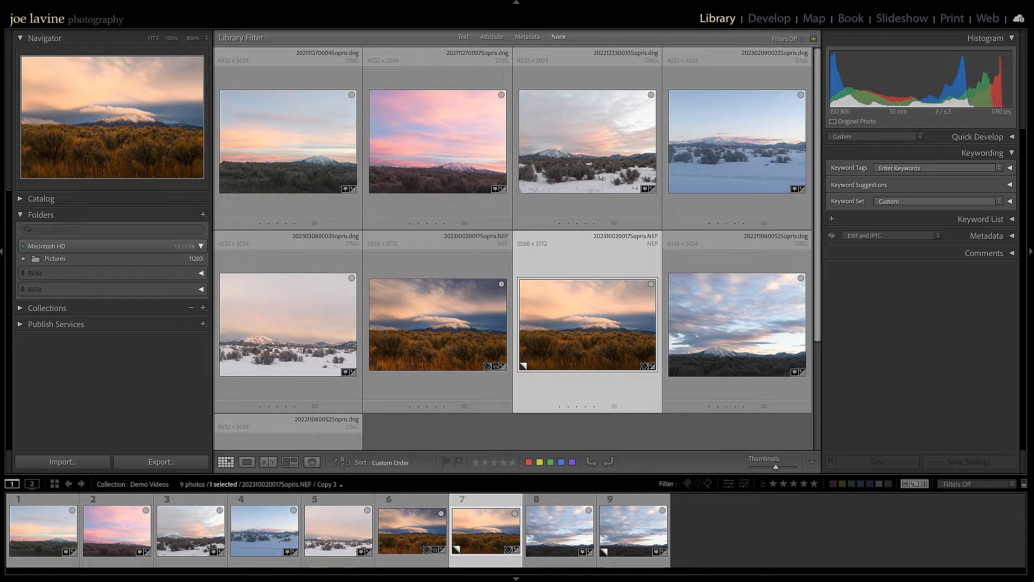
Open the selected mountain photo for developing and review its Basic and Color Mixer adjustments
{"action": "left_click", "coordinate": [775, 20]}
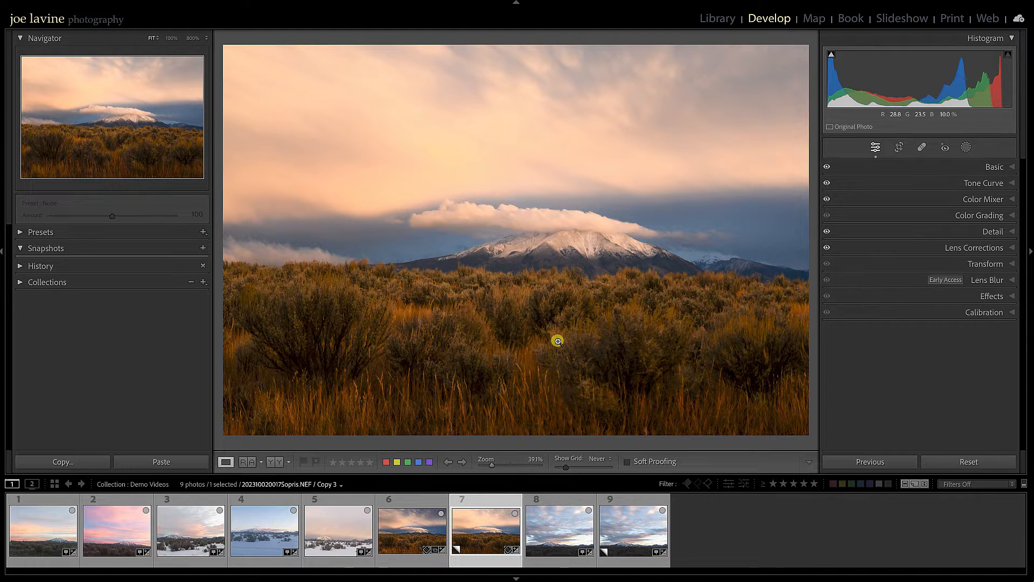
{"action": "left_click", "coordinate": [1013, 168]}
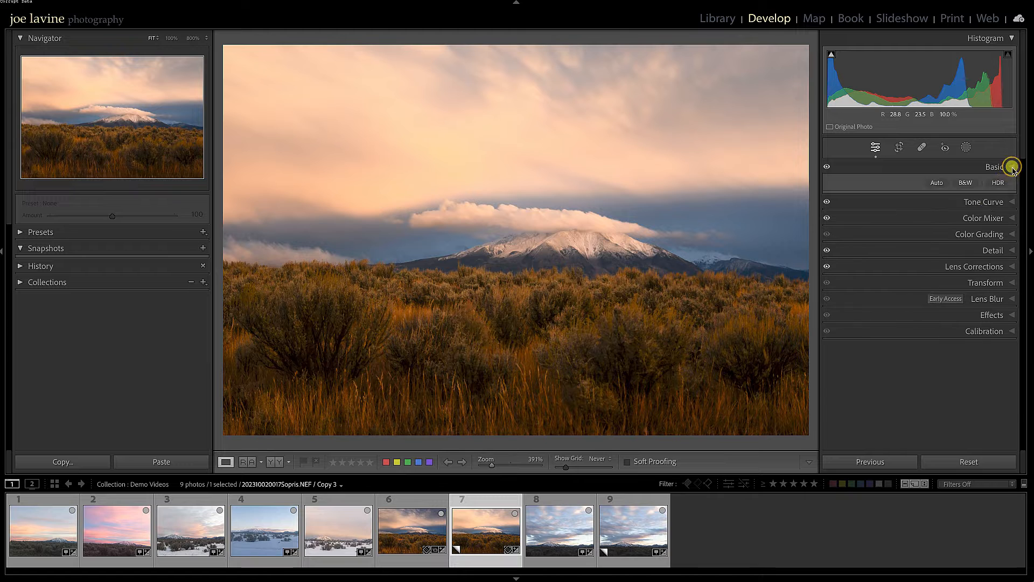
{"action": "left_click", "coordinate": [1013, 169]}
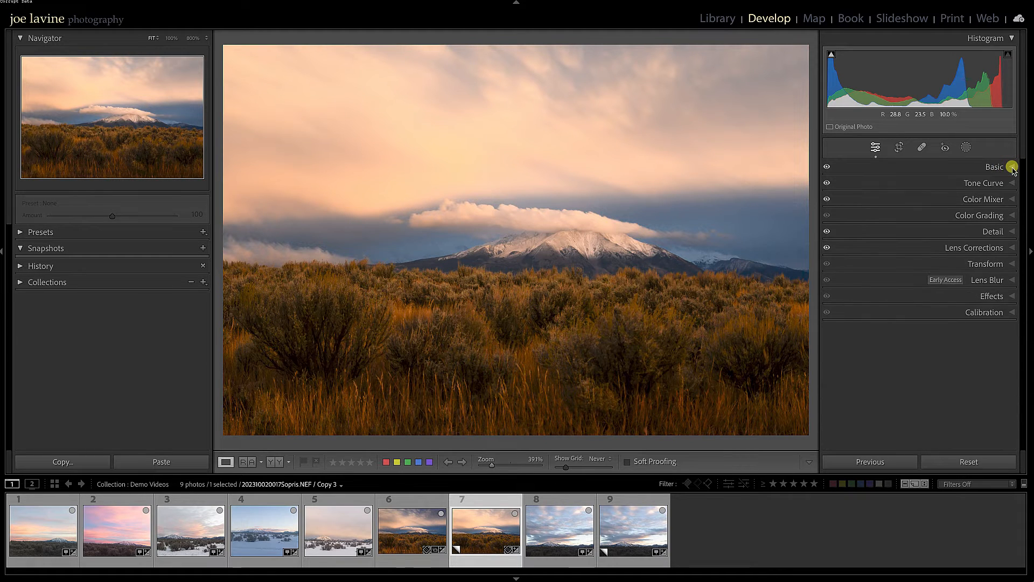
{"action": "left_click", "coordinate": [1013, 201]}
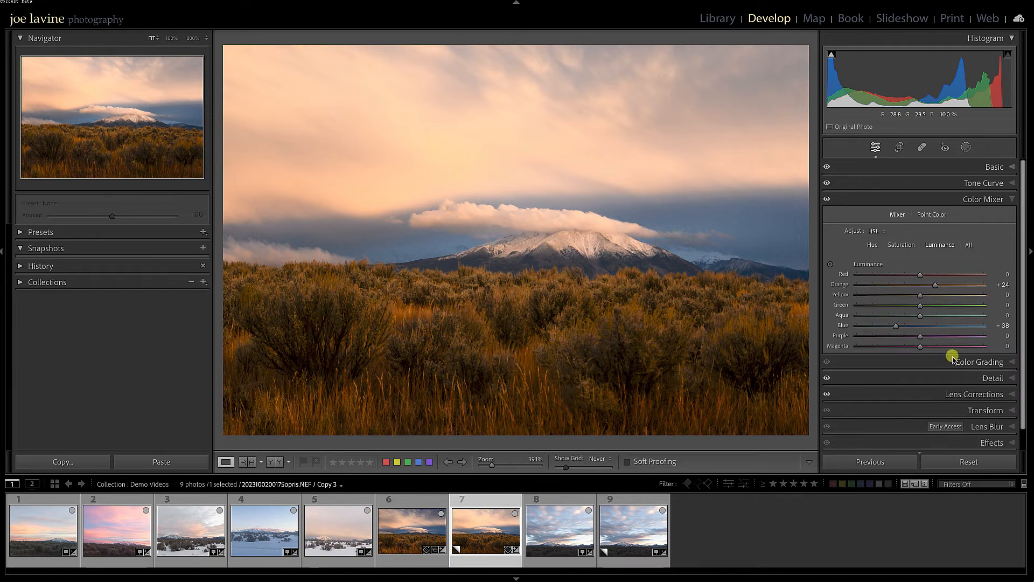
{"action": "left_click", "coordinate": [1011, 199]}
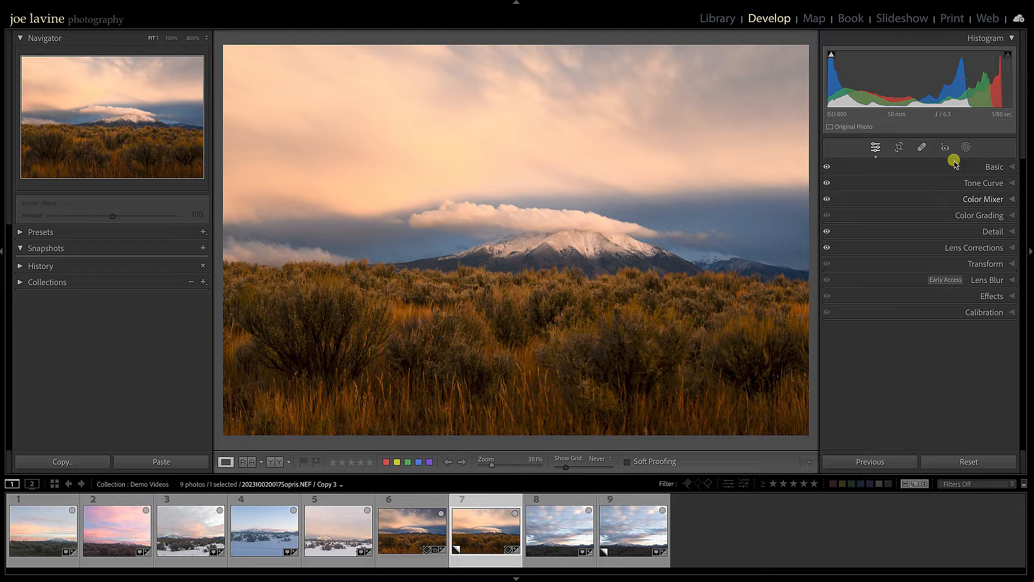
Create a sky mask and subtract the mountain's snowy upper slope from it with a size 8 brush
{"action": "left_click", "coordinate": [967, 150]}
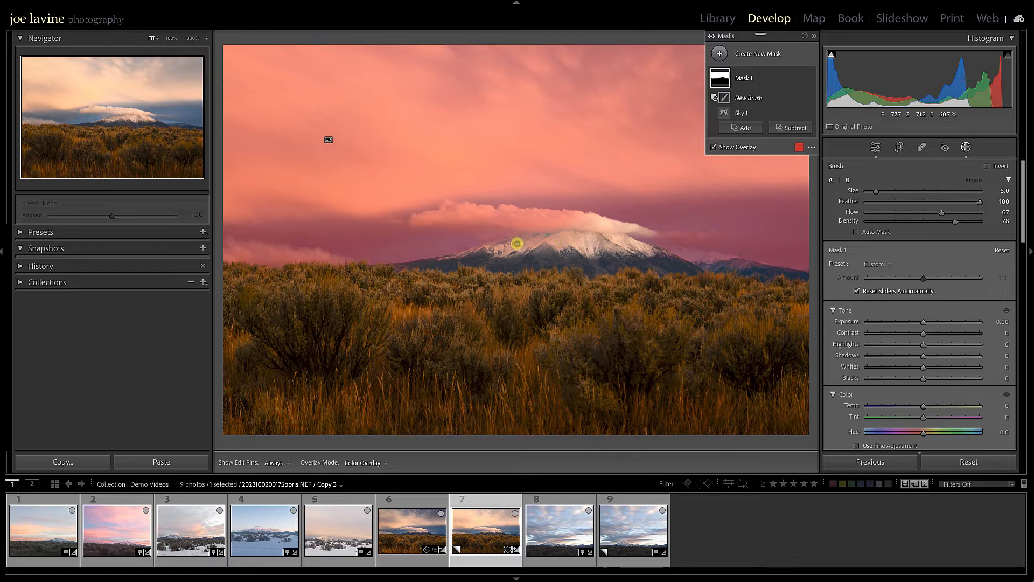
{"action": "left_click_drag", "start_coordinate": [530, 235], "coordinate": [560, 238]}
{"action": "key", "text": "h"}
Subtract the peak and the cloud band above it from the sky mask, using brush size 6.4 and flow 76
{"action": "key", "text": "bracketleft"}
{"action": "key", "text": "bracketleft"}
{"action": "key", "text": "bracketleft"}
{"action": "key", "text": "bracketleft"}
{"action": "key", "text": "bracketleft"}
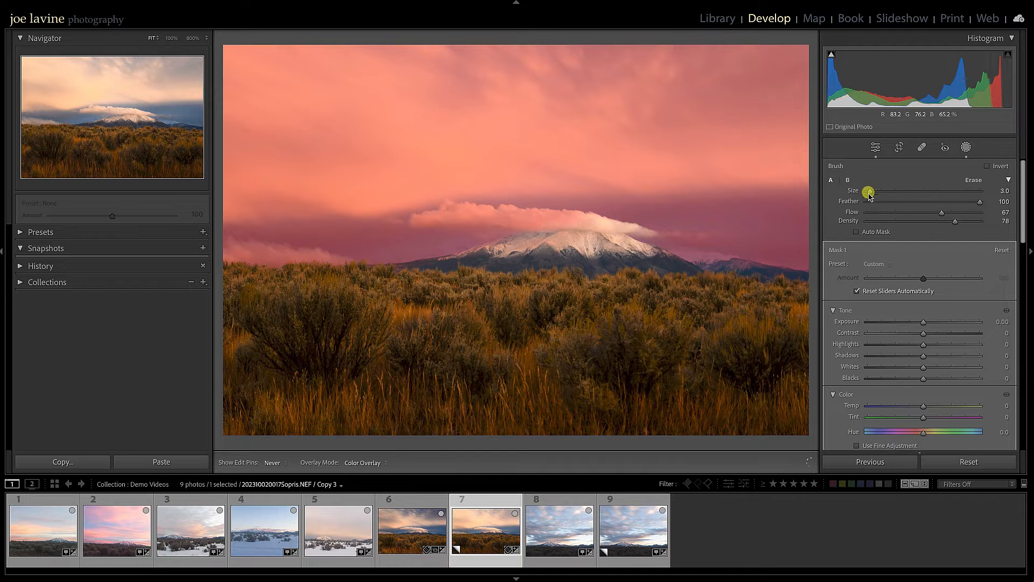
{"action": "left_click_drag", "start_coordinate": [868, 192], "coordinate": [873, 192]}
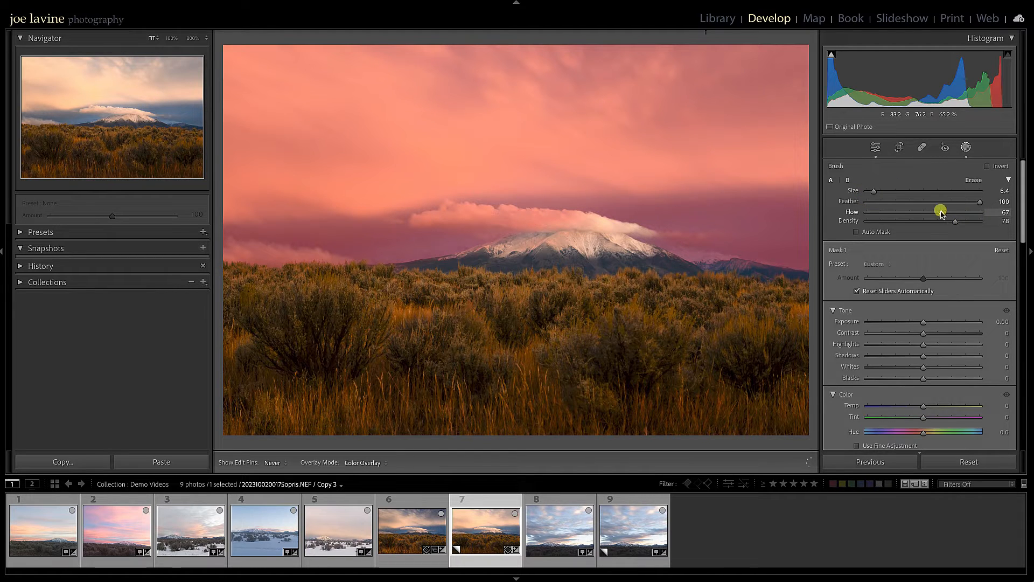
{"action": "key", "text": "h"}
{"action": "left_click_drag", "start_coordinate": [941, 212], "coordinate": [945, 212]}
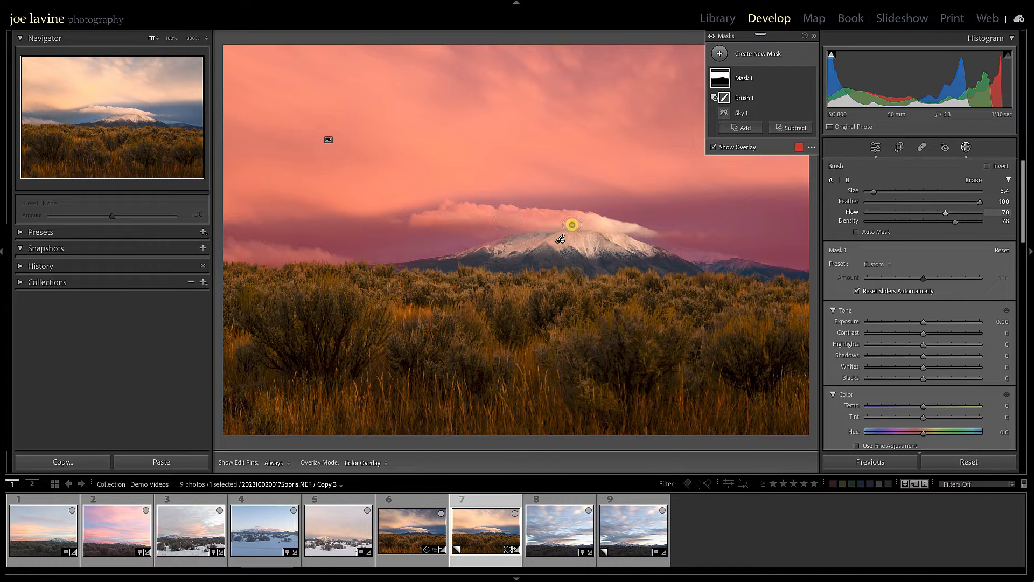
{"action": "left_click_drag", "start_coordinate": [581, 225], "coordinate": [458, 214]}
{"action": "key", "text": "h"}
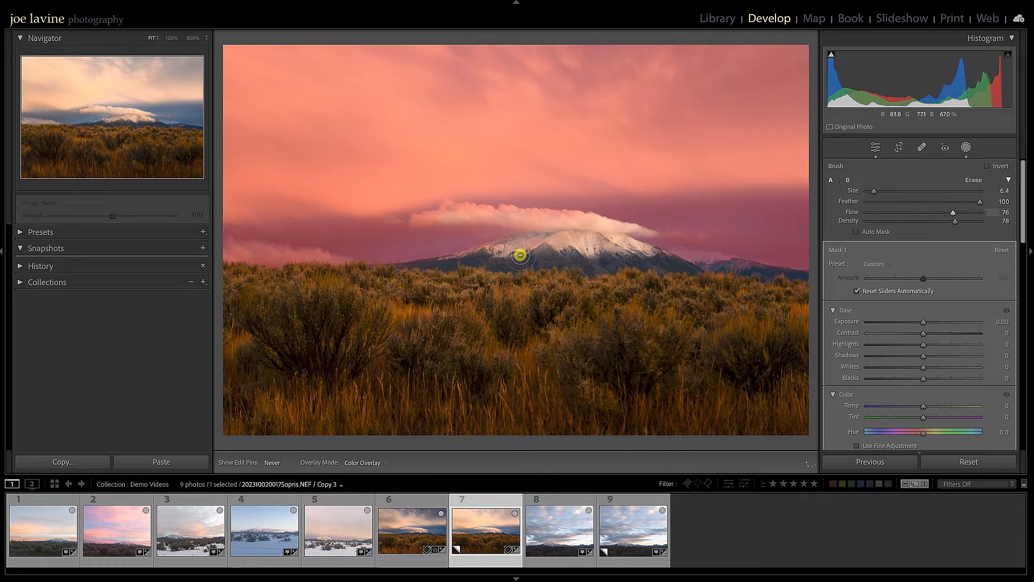
Set the sky mask's exposure to -0.50 and whites to 11
{"action": "left_click", "coordinate": [915, 322]}
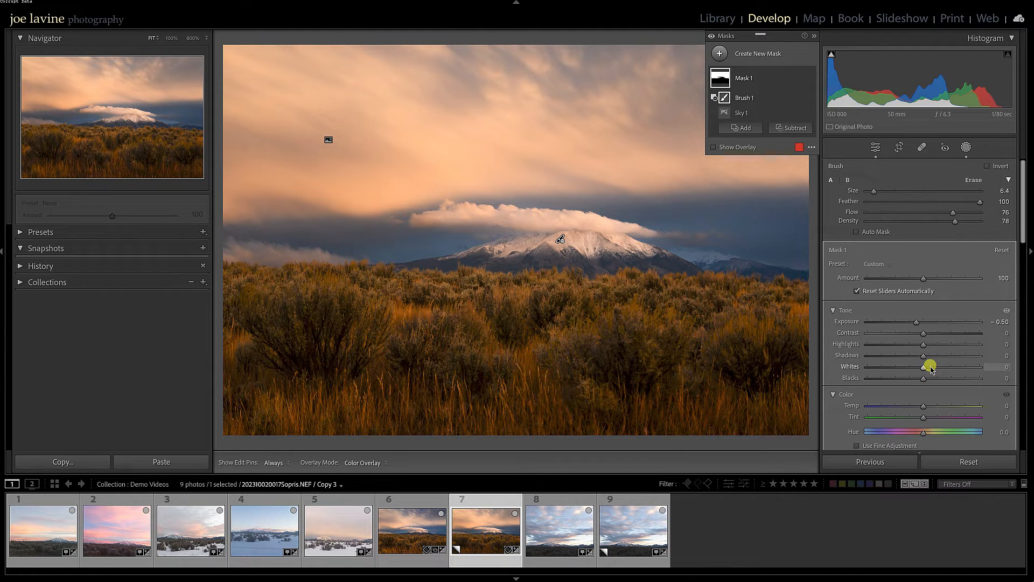
{"action": "left_click", "coordinate": [930, 367]}
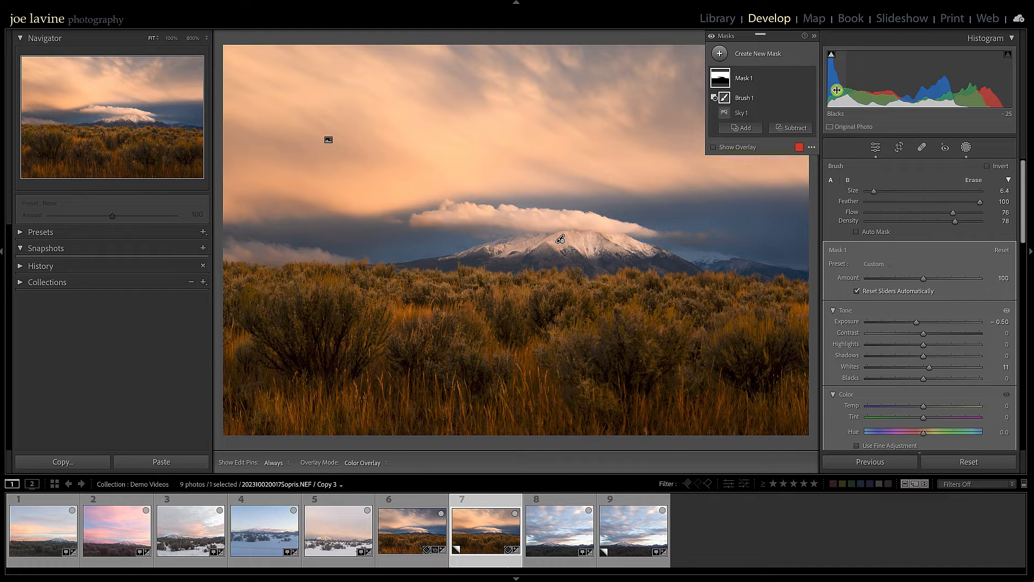
Add a linear gradient mask from the photo's top edge to below the horizon with exposure -0.56, temp -13, highlights -25 and whites 25
{"action": "left_click", "coordinate": [720, 54]}
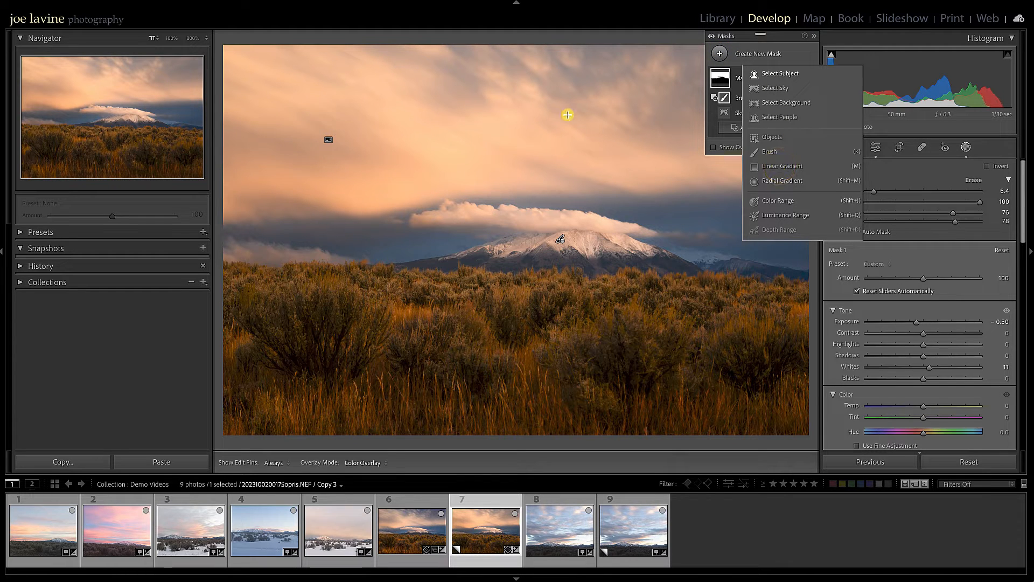
{"action": "left_click_drag", "start_coordinate": [533, 51], "coordinate": [529, 297]}
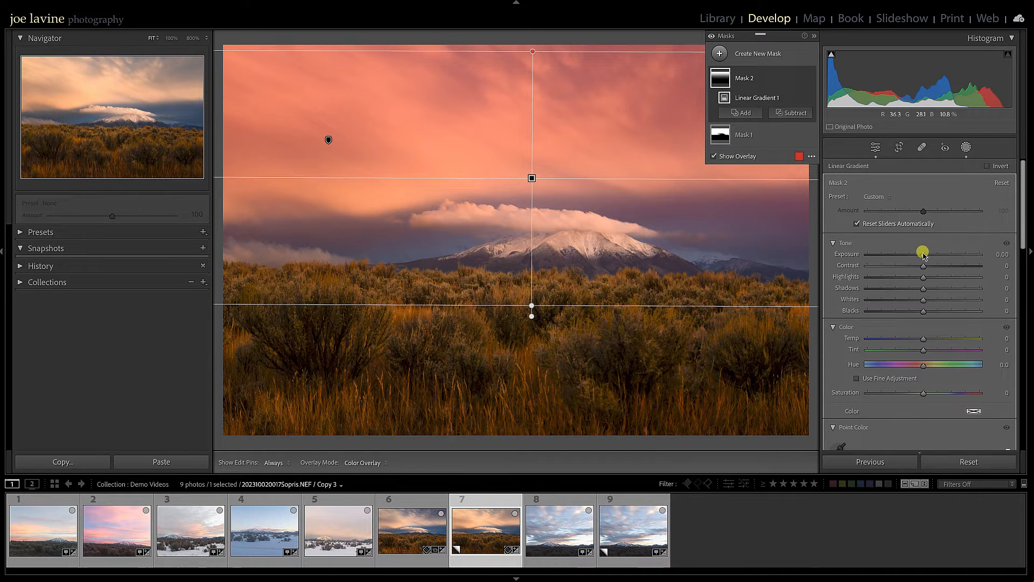
{"action": "left_click_drag", "start_coordinate": [923, 253], "coordinate": [918, 258]}
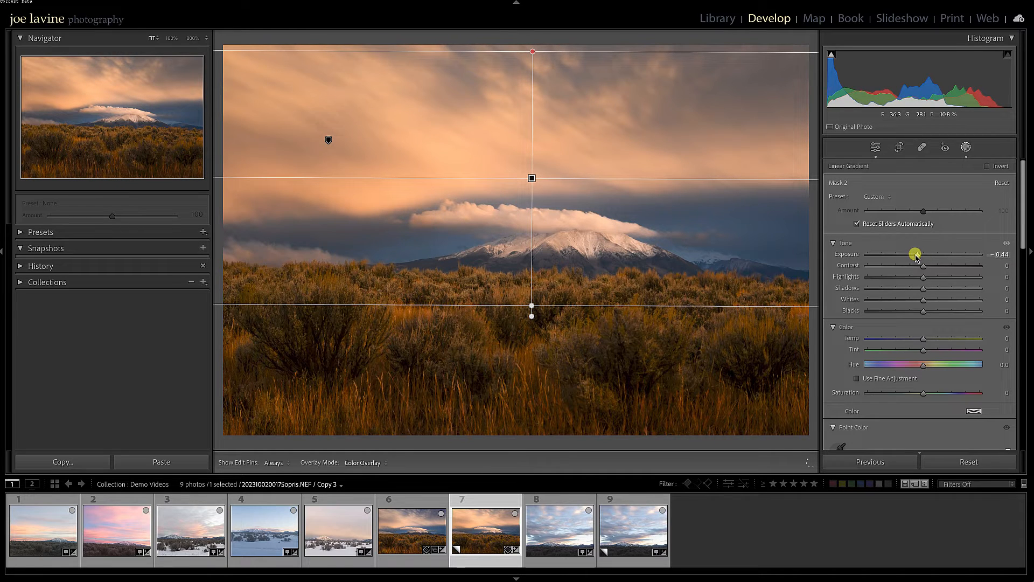
{"action": "mouse_move", "coordinate": [925, 339]}
{"action": "left_mouse_down"}
{"action": "mouse_move", "coordinate": [935, 337]}
{"action": "mouse_move", "coordinate": [918, 339]}
{"action": "left_mouse_up"}
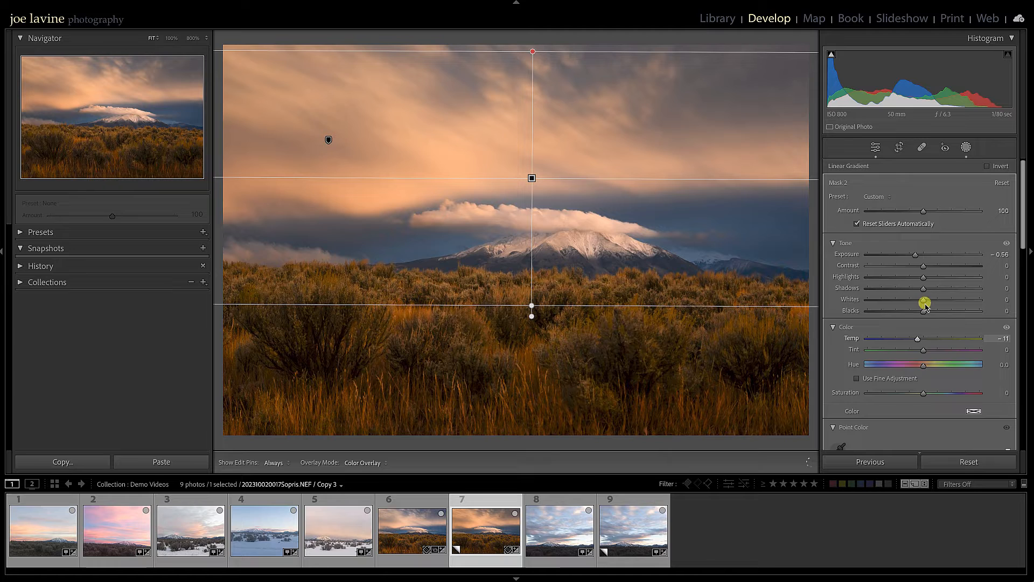
{"action": "left_click_drag", "start_coordinate": [922, 299], "coordinate": [910, 278]}
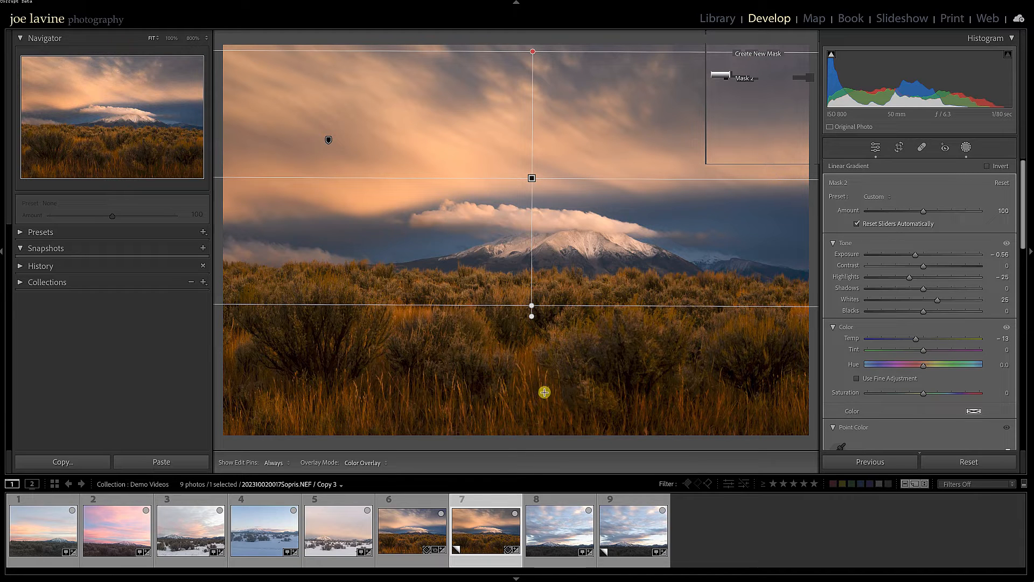
Add a linear gradient mask from the photo's bottom edge up to the horizon with exposure -0.50
{"action": "left_click_drag", "start_coordinate": [508, 427], "coordinate": [512, 268]}
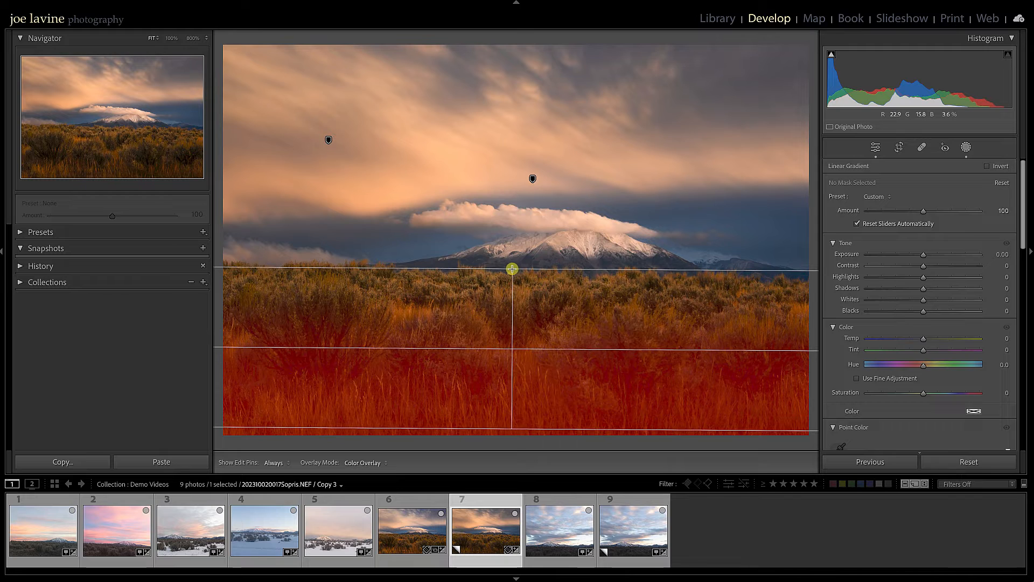
{"action": "left_click", "coordinate": [915, 254]}
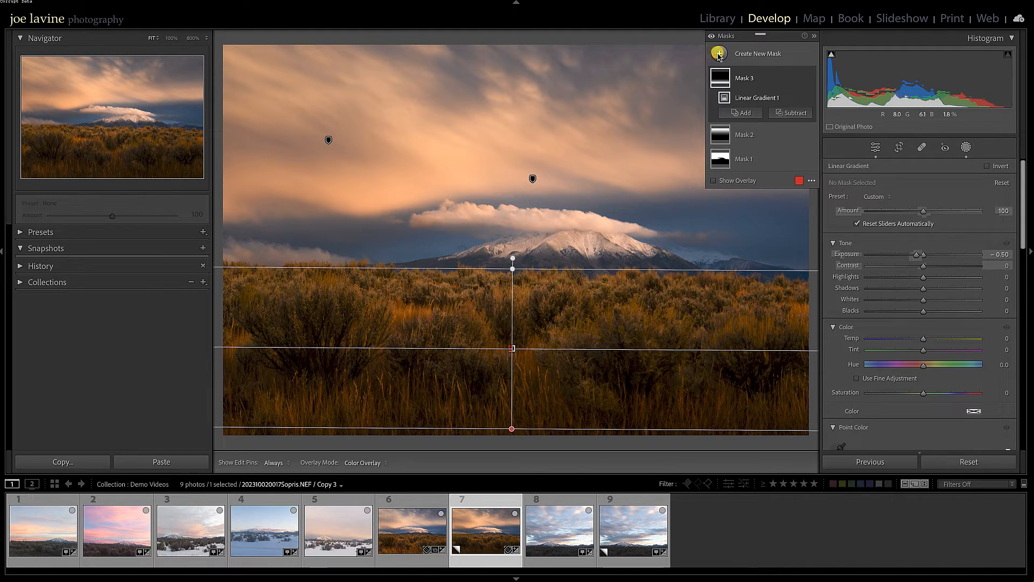
Create a brush mask with exposure 0.73 and paint across the sagebrush tops below the horizon at size 9
{"action": "left_click", "coordinate": [718, 54]}
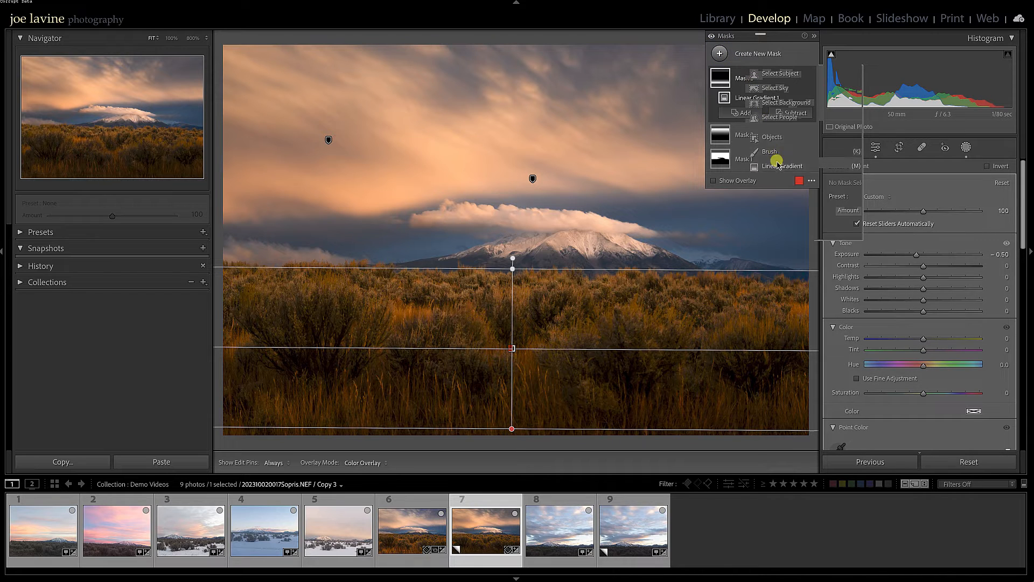
{"action": "left_click", "coordinate": [768, 153]}
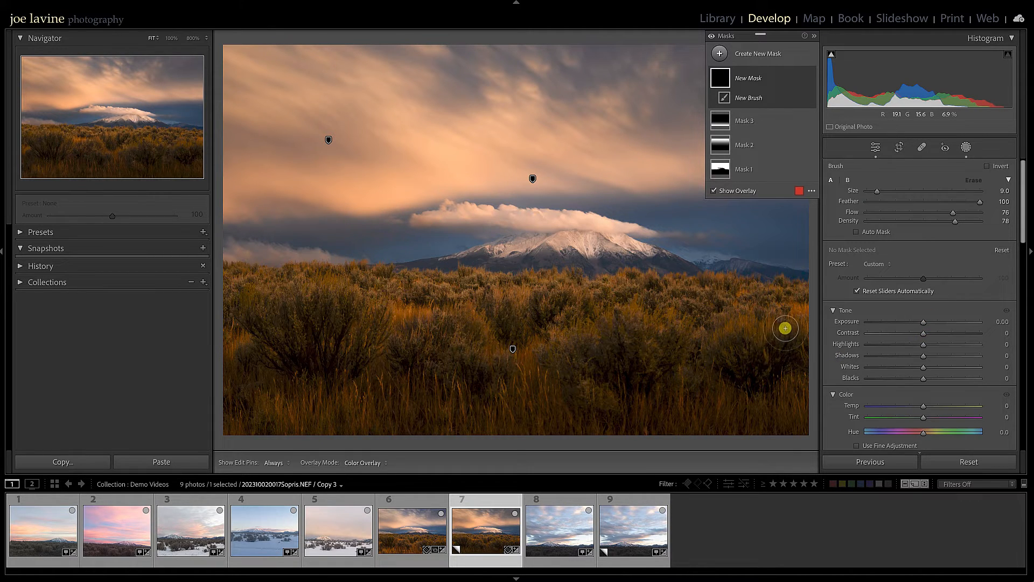
{"action": "key", "text": "h"}
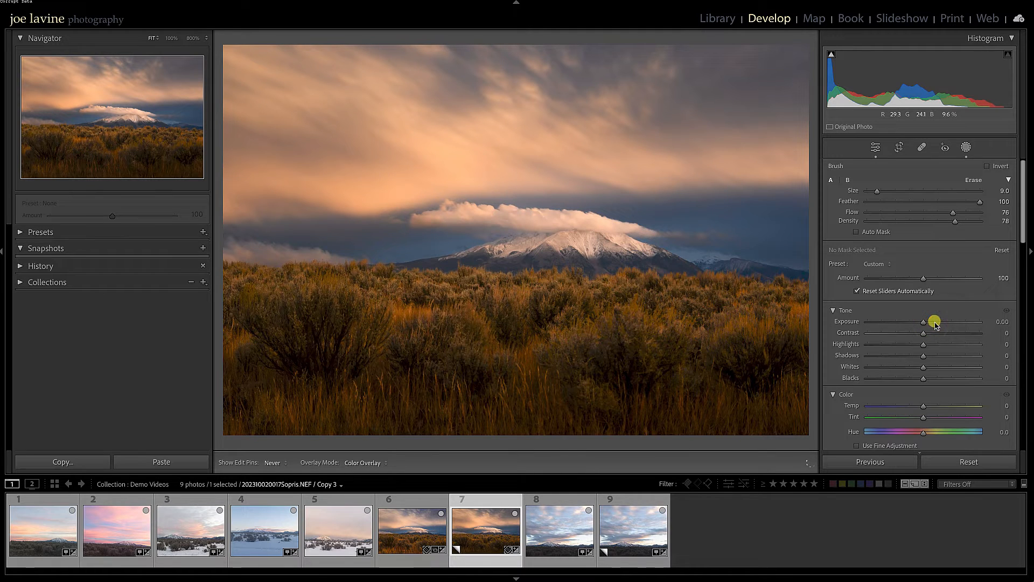
{"action": "mouse_move", "coordinate": [681, 285]}
{"action": "left_mouse_down"}
{"action": "mouse_move", "coordinate": [541, 283]}
{"action": "mouse_move", "coordinate": [493, 297]}
{"action": "mouse_move", "coordinate": [468, 282]}
{"action": "mouse_move", "coordinate": [477, 293]}
{"action": "mouse_move", "coordinate": [443, 292]}
{"action": "mouse_move", "coordinate": [421, 307]}
{"action": "mouse_move", "coordinate": [315, 272]}
{"action": "mouse_move", "coordinate": [231, 296]}
{"action": "left_mouse_up"}
Paint more of the foreground grass and bushes with brush sizes 7 and 8, and set the mask's temp to 31
{"action": "key", "text": "bracketleft"}
{"action": "key", "text": "bracketleft"}
{"action": "key", "text": "bracketleft"}
{"action": "key", "text": "bracketleft"}
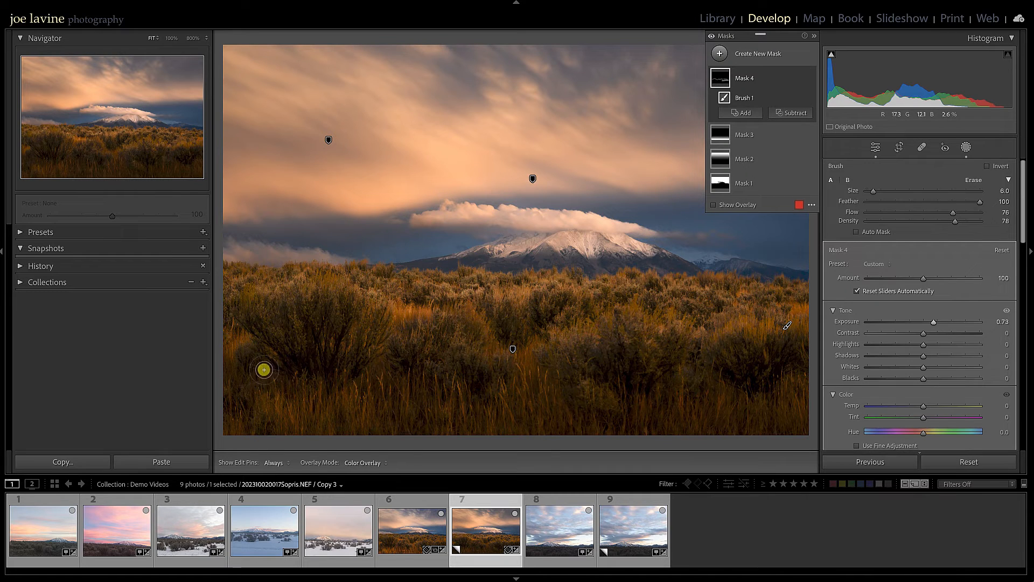
{"action": "key", "text": "bracketright"}
{"action": "key", "text": "bracketright"}
{"action": "key", "text": "bracketright"}
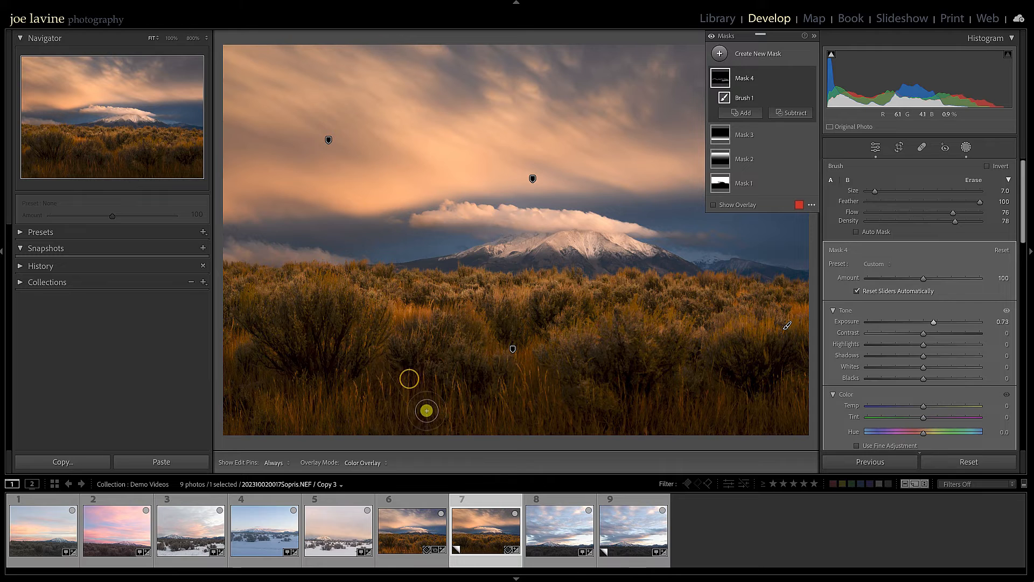
{"action": "left_click_drag", "start_coordinate": [446, 413], "coordinate": [457, 413]}
{"action": "left_click_drag", "start_coordinate": [478, 413], "coordinate": [494, 410]}
{"action": "left_click_drag", "start_coordinate": [515, 405], "coordinate": [522, 402]}
{"action": "key", "text": "bracketright"}
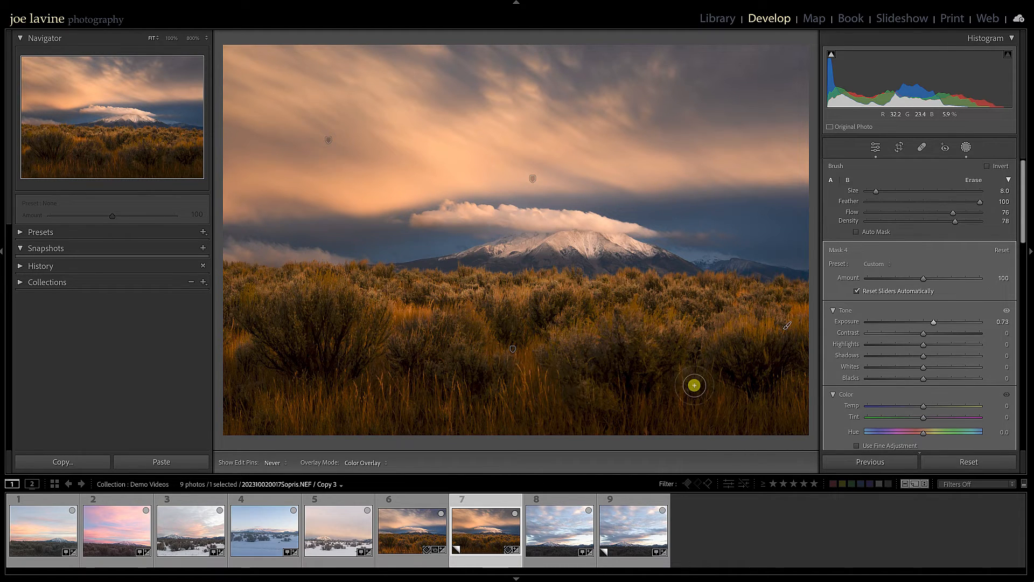
{"action": "left_click_drag", "start_coordinate": [766, 336], "coordinate": [786, 372]}
{"action": "mouse_move", "coordinate": [385, 302]}
{"action": "left_mouse_down"}
{"action": "mouse_move", "coordinate": [350, 291]}
{"action": "mouse_move", "coordinate": [263, 303]}
{"action": "mouse_move", "coordinate": [291, 323]}
{"action": "left_mouse_up"}
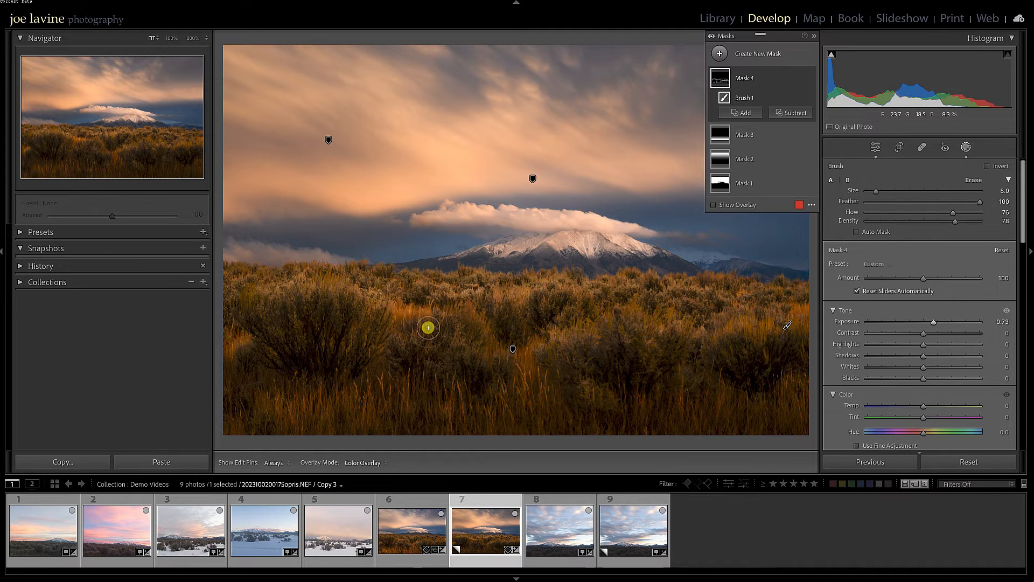
{"action": "left_click", "coordinate": [942, 406]}
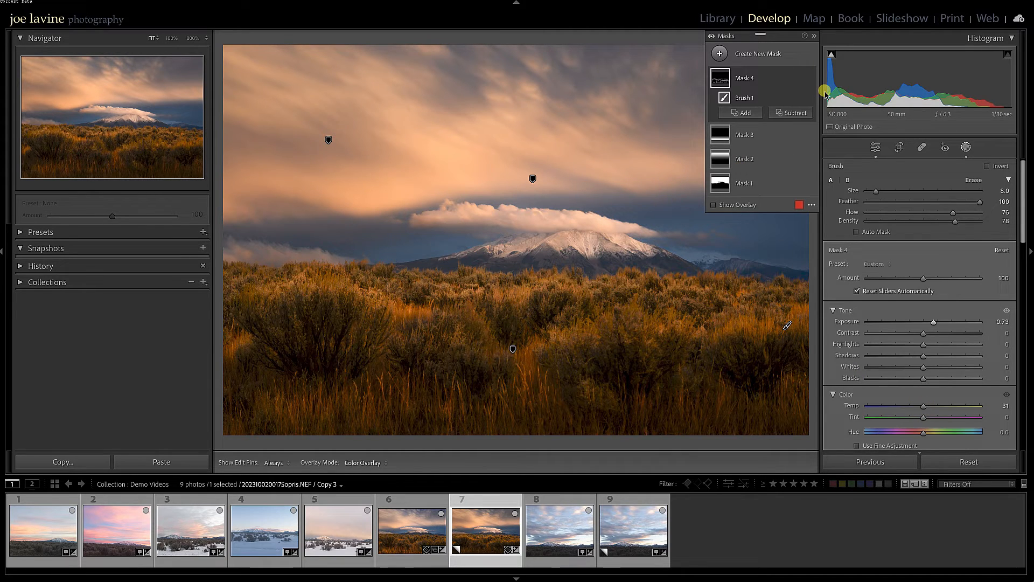
Toggle the foreground brush mask off and on to compare the photo with and without it
{"action": "mouse_move", "coordinate": [806, 78]}
{"action": "left_click", "coordinate": [810, 79]}
{"action": "left_click", "coordinate": [810, 80]}
{"action": "left_click", "coordinate": [810, 79]}
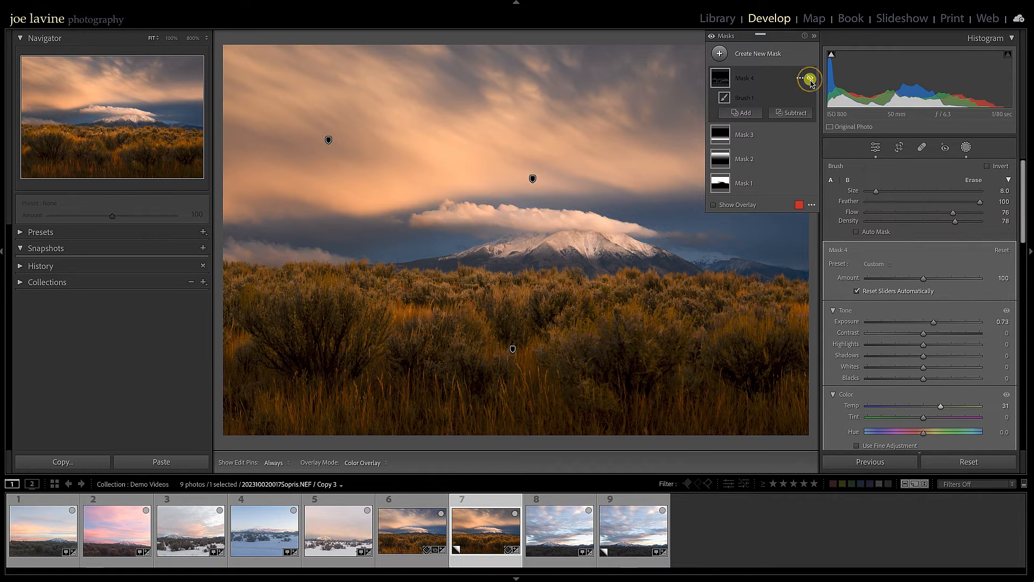
{"action": "left_click", "coordinate": [809, 79]}
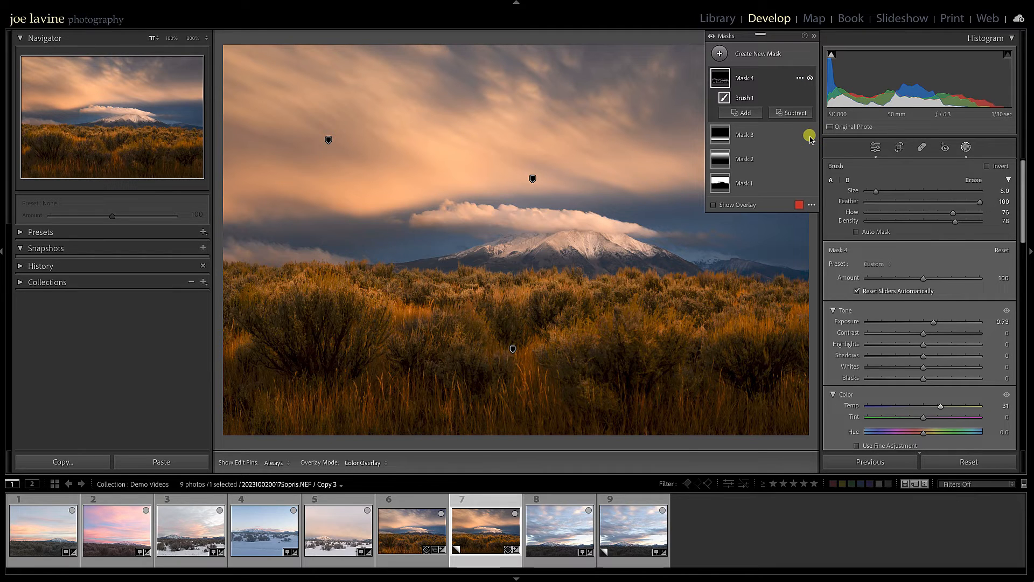
Set the exposure of the foreground linear gradient mask to -0.15
{"action": "left_click", "coordinate": [774, 136]}
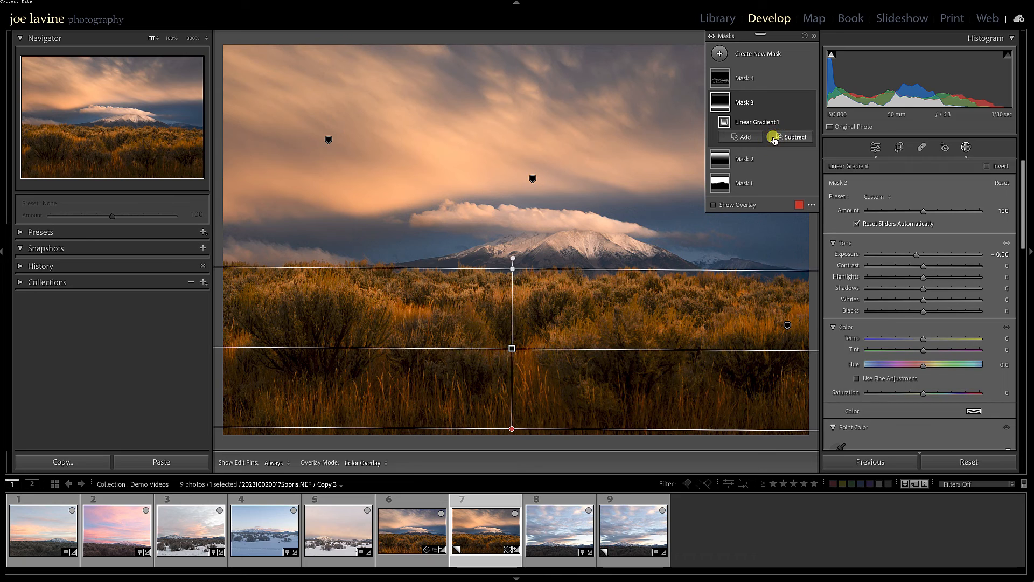
{"action": "left_click", "coordinate": [917, 255]}
{"action": "left_click_drag", "start_coordinate": [920, 254], "coordinate": [926, 254]}
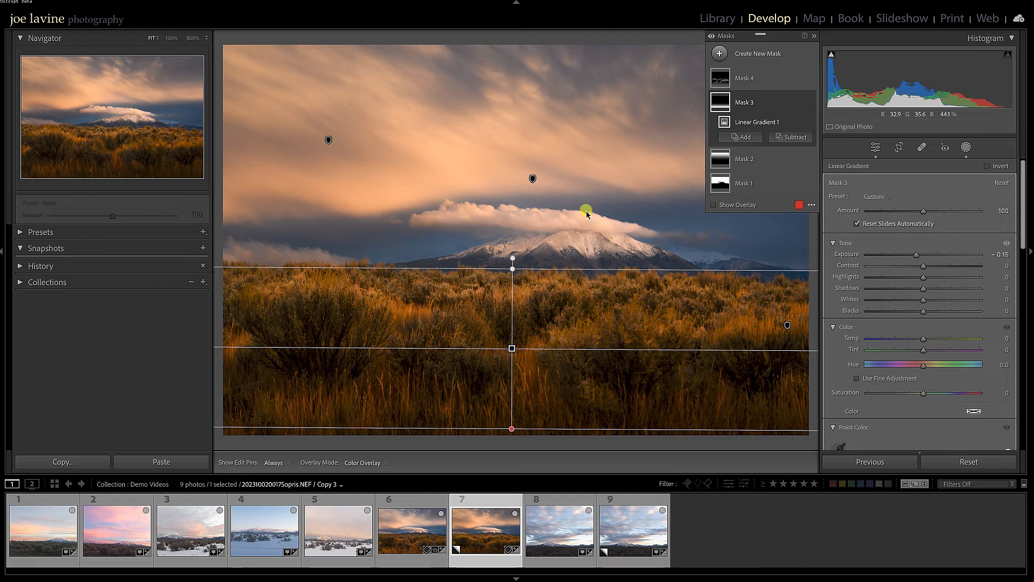
Adjust the sky mask to an exposure of -0.59 and a temp of -5
{"action": "left_click", "coordinate": [329, 141]}
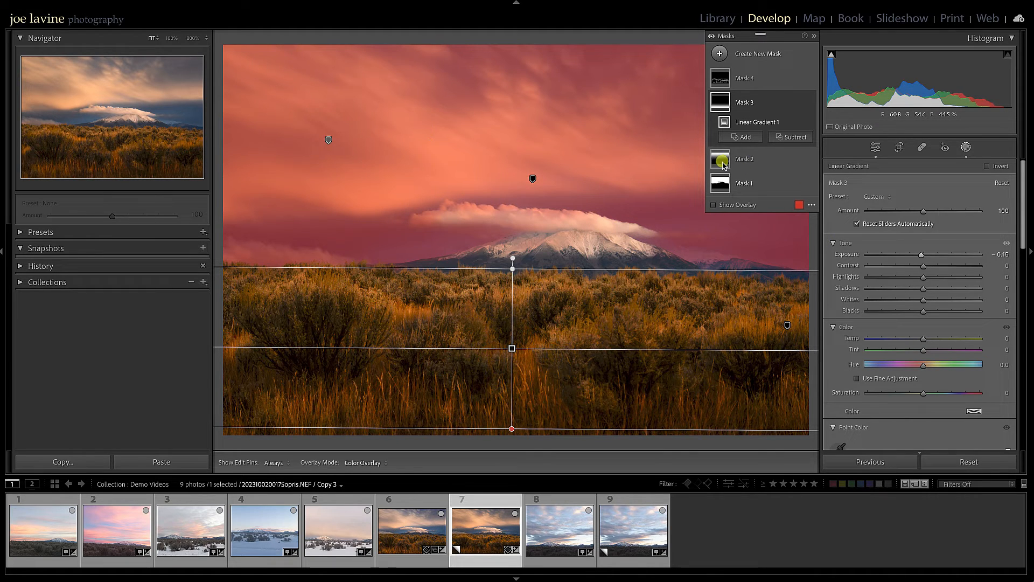
{"action": "left_click", "coordinate": [757, 154]}
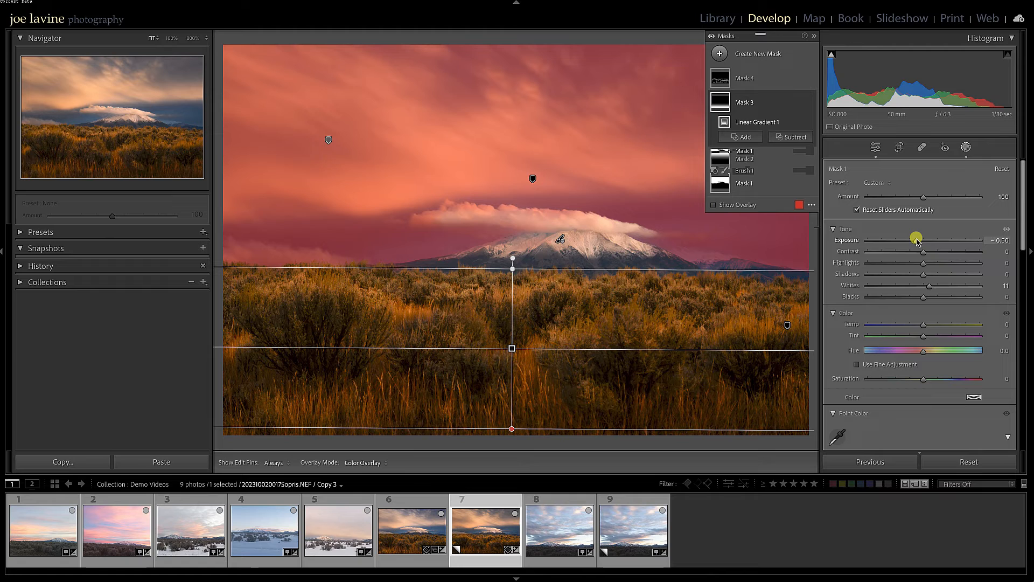
{"action": "left_click_drag", "start_coordinate": [923, 325], "coordinate": [920, 326]}
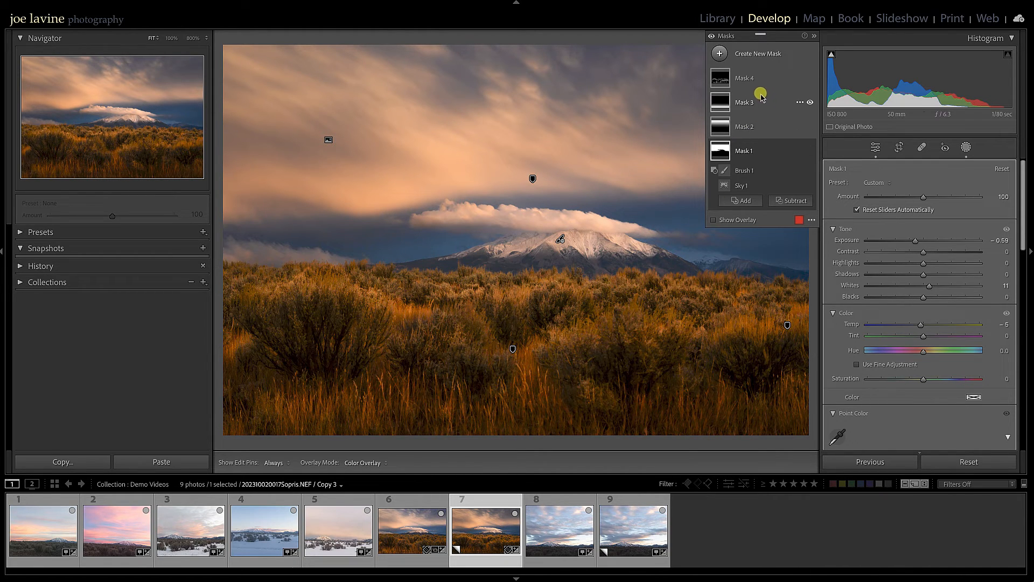
{"action": "left_click", "coordinate": [738, 202]}
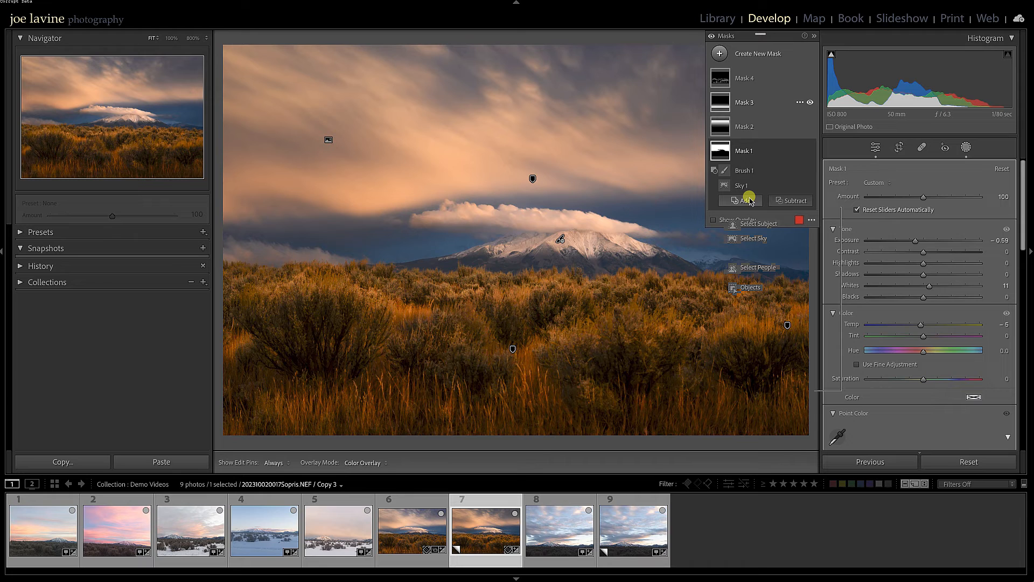
{"action": "left_click", "coordinate": [749, 200]}
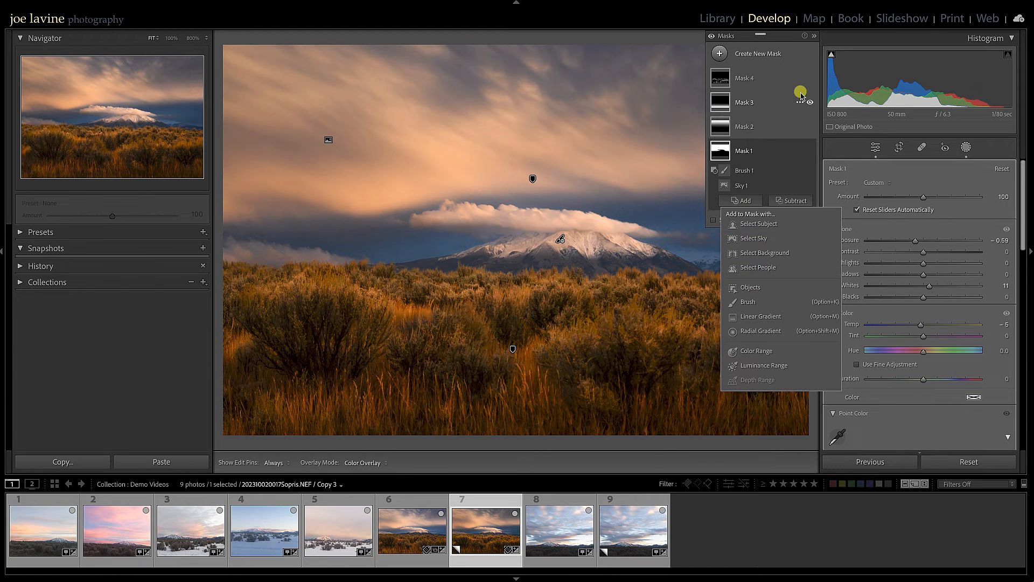
Rename Mask 1 as "sky"
{"action": "double_click", "coordinate": [757, 160]}
{"action": "type", "text": "sk"}
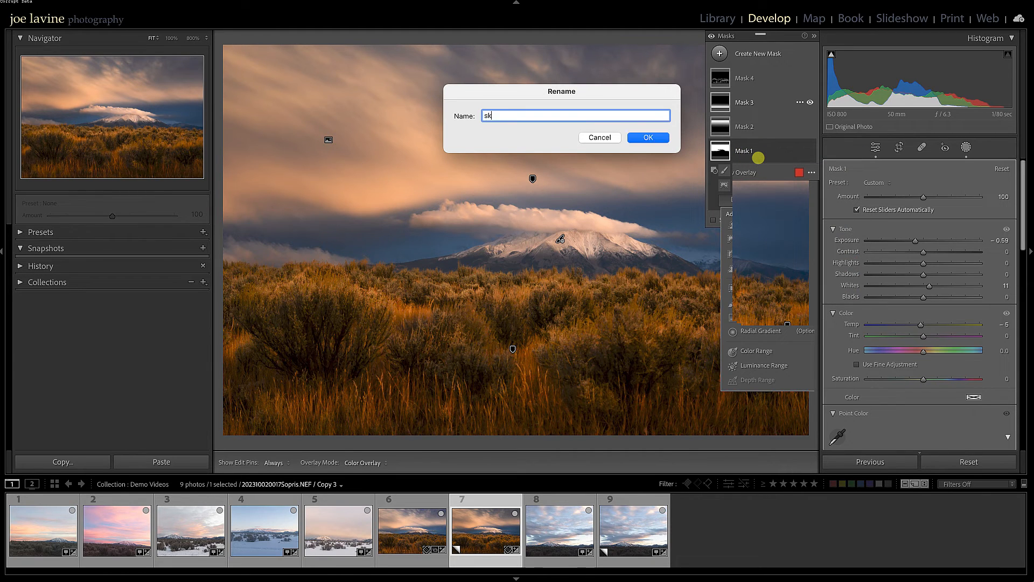
{"action": "left_click", "coordinate": [642, 139]}
{"action": "type", "text": "y"}
{"action": "key", "text": "Return"}
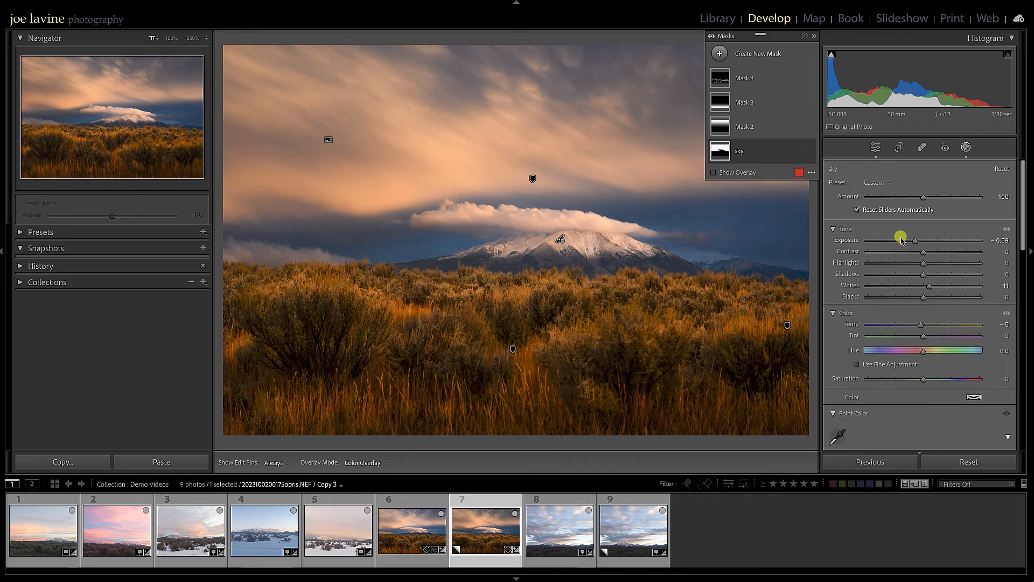
Sample the dark blue sky beside the mountain as a point color in the sky mask and set its hue shift to 2
{"action": "left_click", "coordinate": [836, 260]}
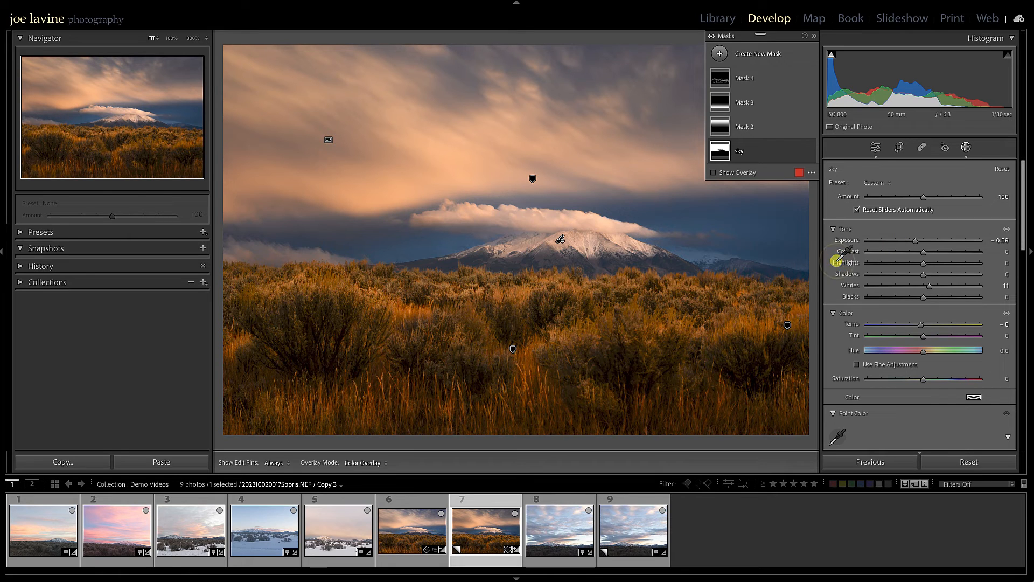
{"action": "left_click", "coordinate": [712, 220]}
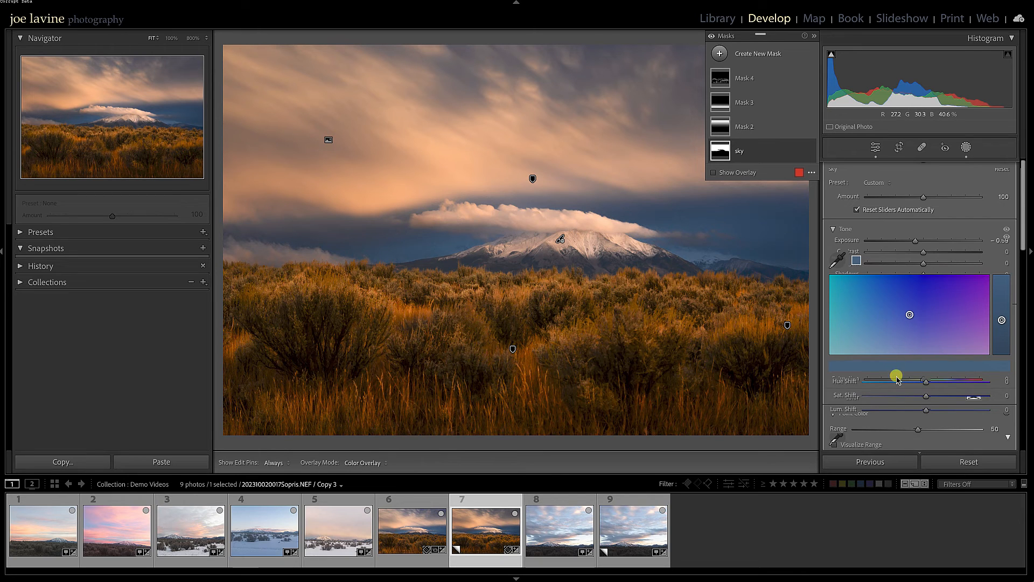
{"action": "mouse_move", "coordinate": [925, 382]}
{"action": "left_mouse_down"}
{"action": "mouse_move", "coordinate": [938, 382]}
{"action": "mouse_move", "coordinate": [909, 383]}
{"action": "left_mouse_up"}
{"action": "scroll", "coordinate": [875, 340], "scroll_direction": "down", "scroll_amount": 2}
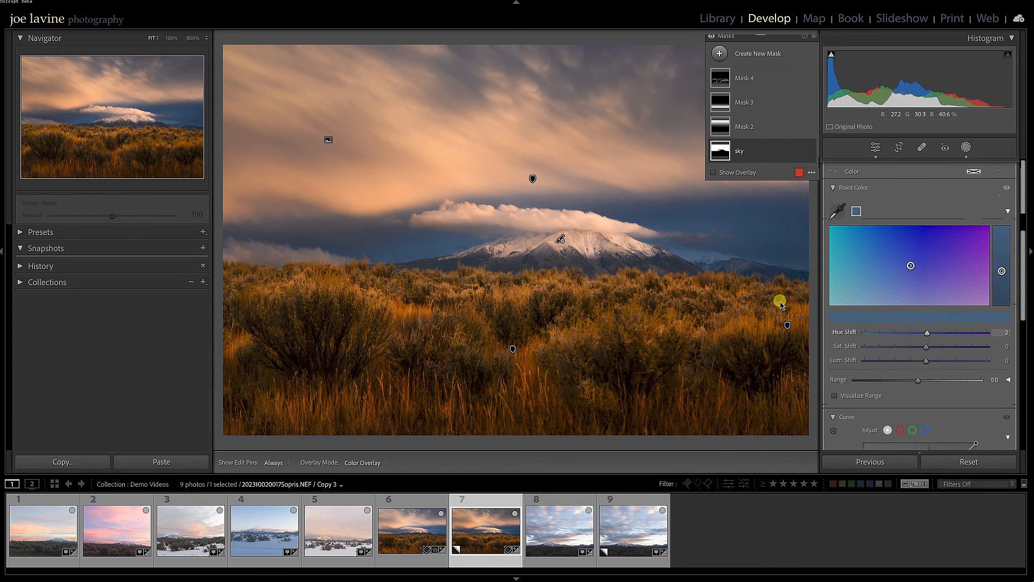
Add a second point color sample to the sky mask from the orange-brown foreground grass
{"action": "left_click", "coordinate": [838, 205]}
{"action": "left_click", "coordinate": [755, 326]}
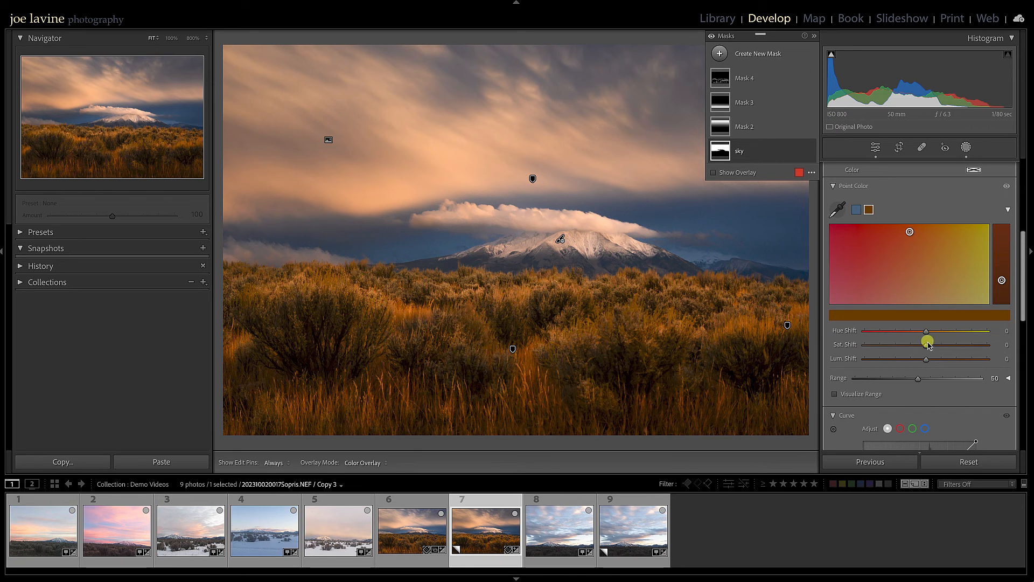
{"action": "scroll", "coordinate": [935, 342], "scroll_direction": "down", "scroll_amount": 3}
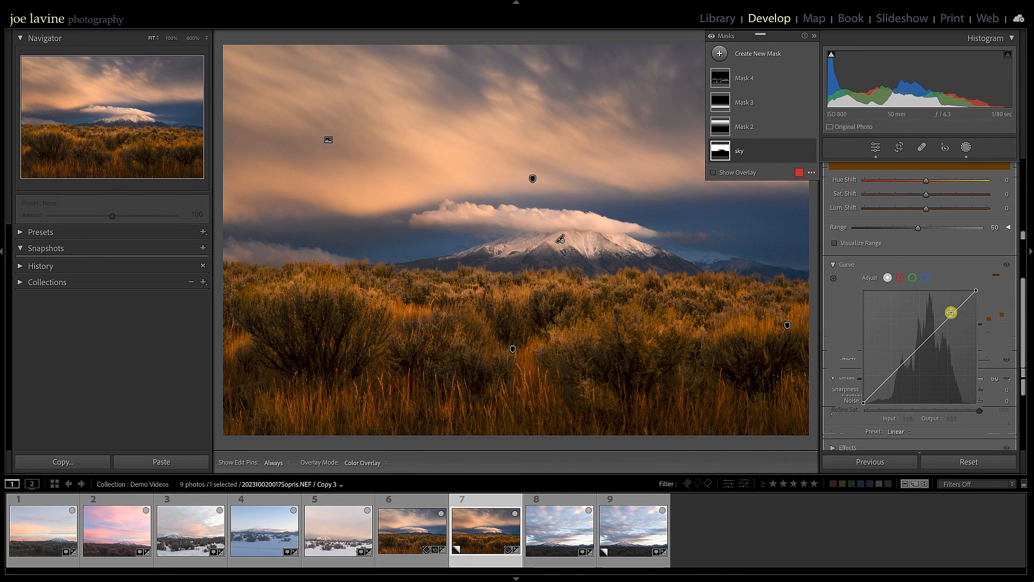
{"action": "scroll", "coordinate": [950, 313], "scroll_direction": "down", "scroll_amount": 2}
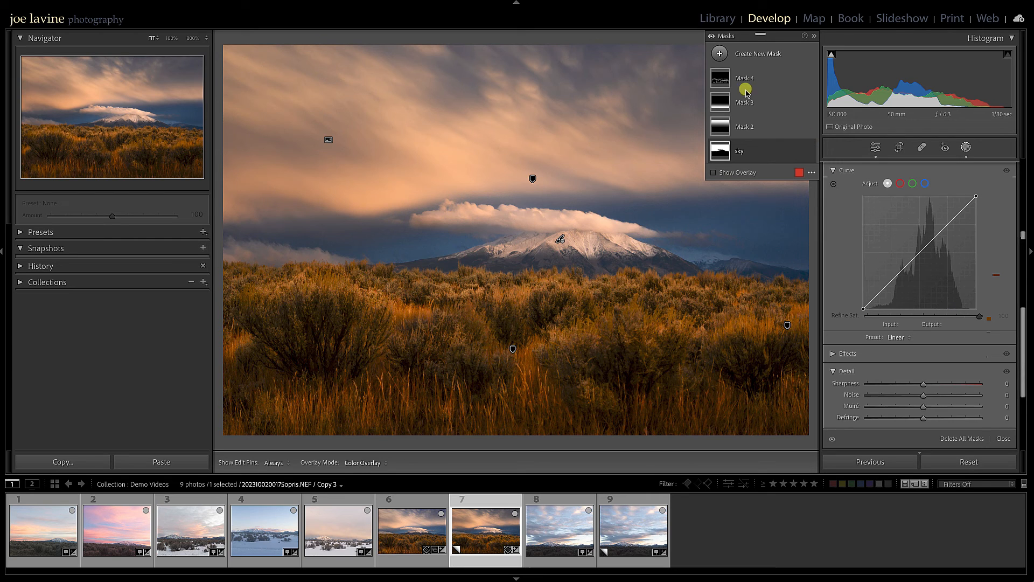
Set the clarity of the foreground brush mask, Mask 4, to 19
{"action": "left_click", "coordinate": [722, 80]}
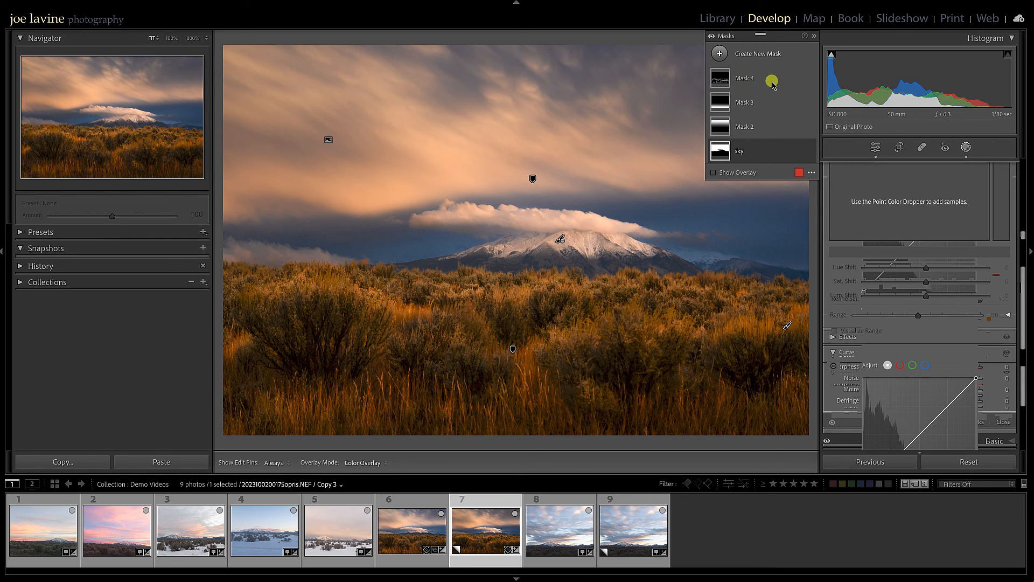
{"action": "scroll", "coordinate": [921, 323], "scroll_direction": "down", "scroll_amount": 2}
{"action": "scroll", "coordinate": [926, 342], "scroll_direction": "down", "scroll_amount": 2}
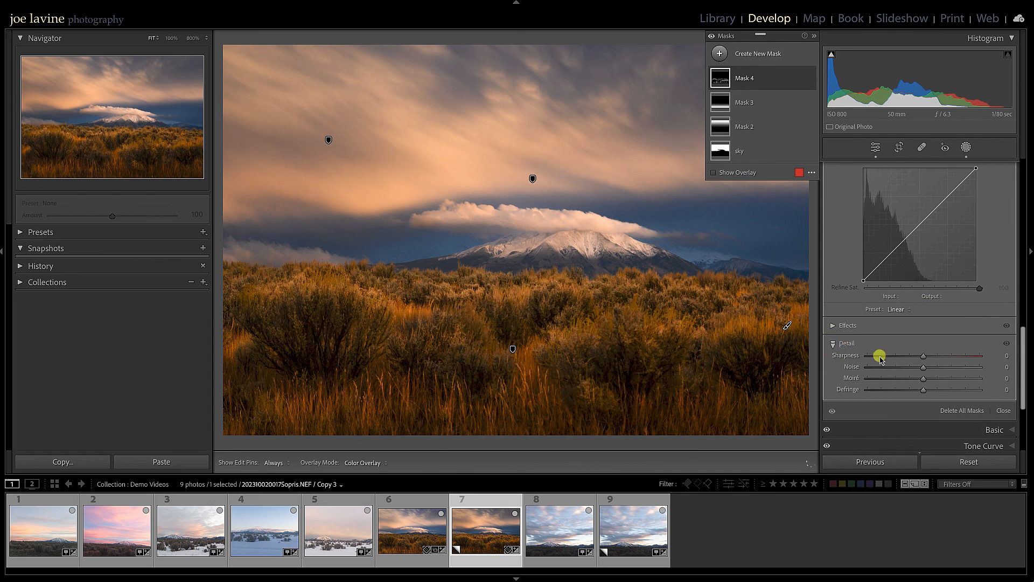
{"action": "left_click_drag", "start_coordinate": [923, 366], "coordinate": [954, 368]}
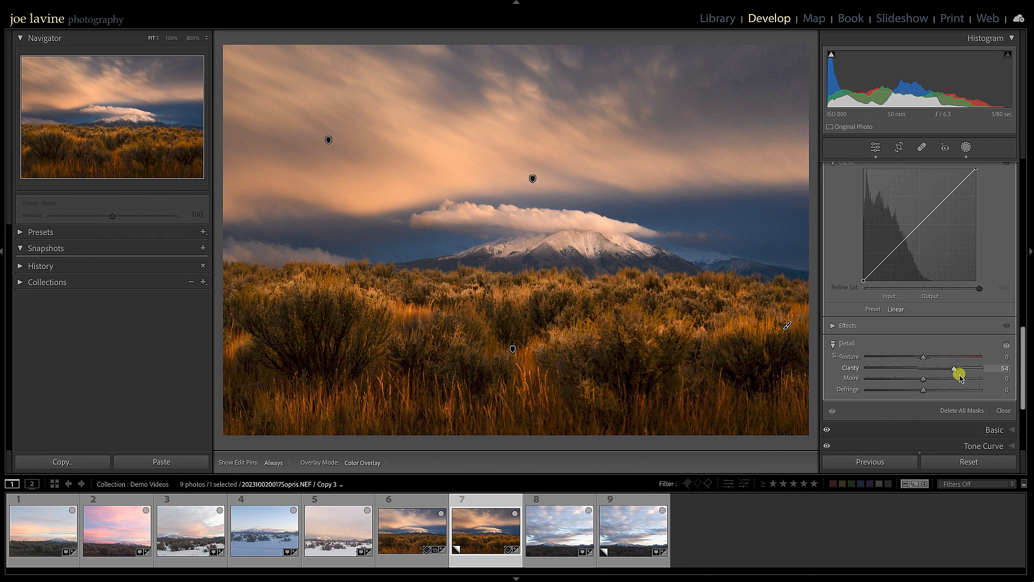
{"action": "left_click_drag", "start_coordinate": [959, 376], "coordinate": [935, 373]}
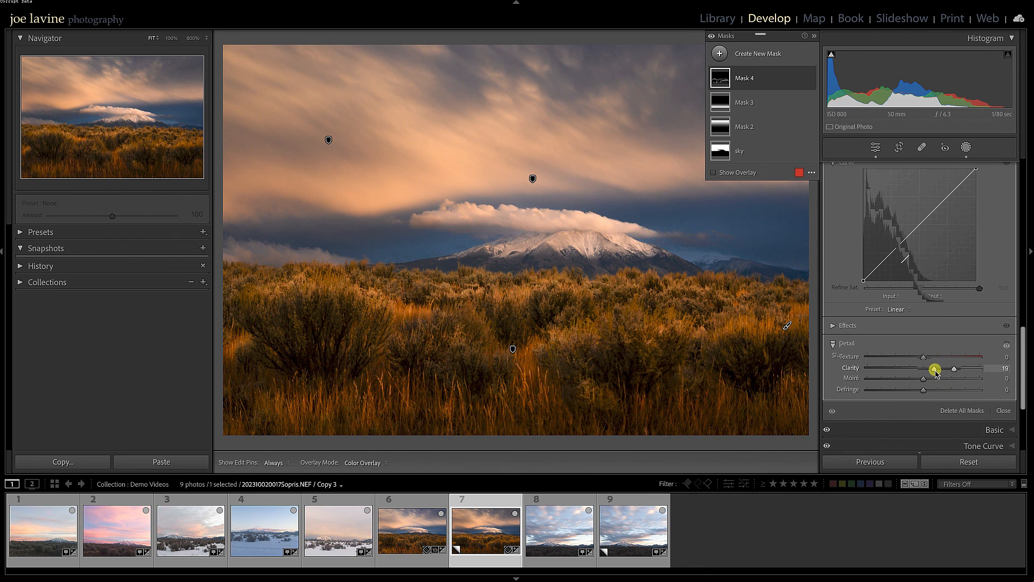